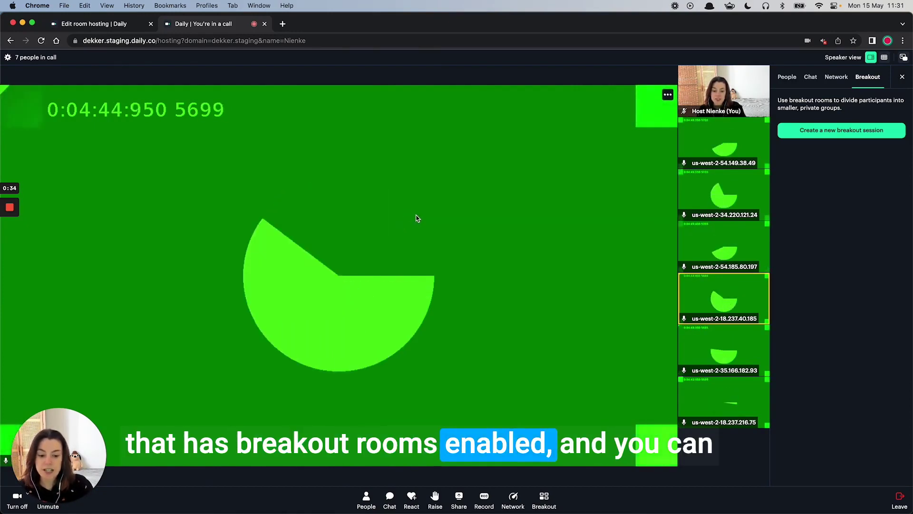
Step: Review the hosting room's settings in the Daily dashboard, checking whether the Breakout rooms feature is enabled
left_click(78, 23)
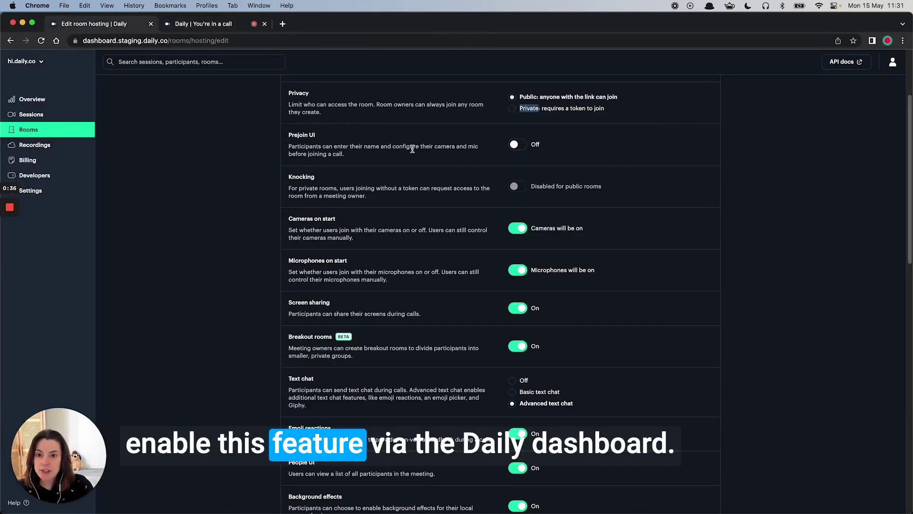
scroll(360, 261, "up", 5)
scroll(360, 260, "down", 2)
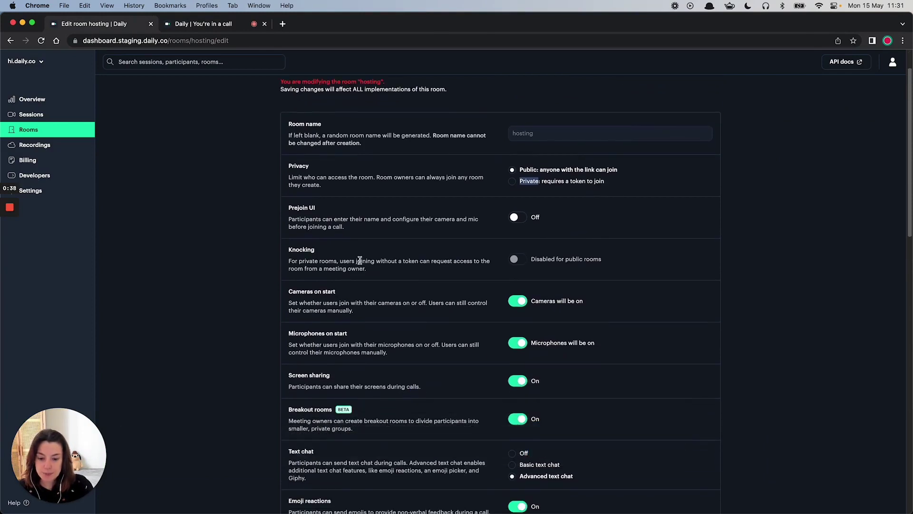
scroll(360, 261, "down", 1)
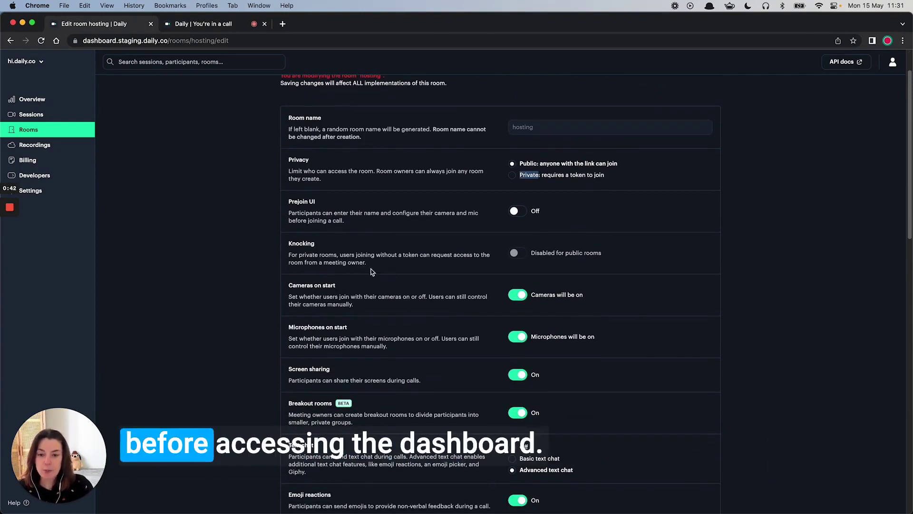
scroll(431, 309, "down", 2)
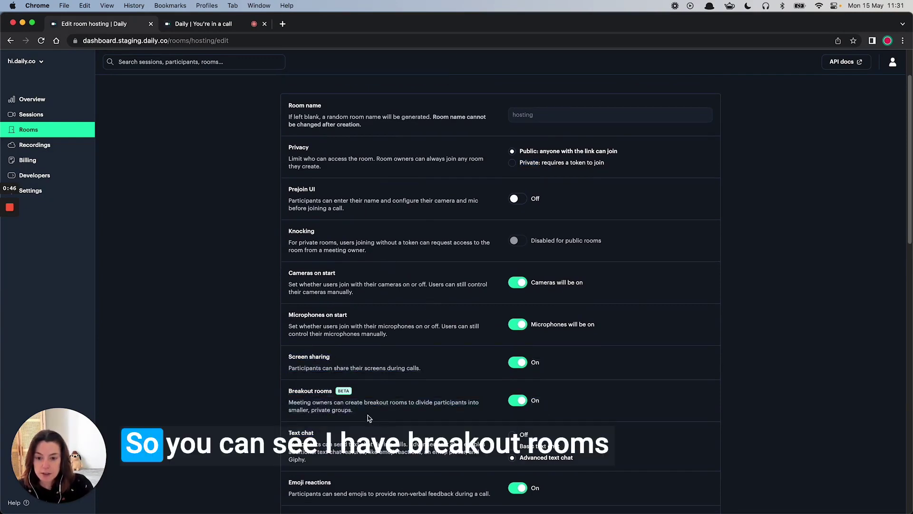
left_click(393, 405)
Step: Return to the Daily call and set up a new breakout session with 2 rooms and participants joining automatically
left_click(195, 25)
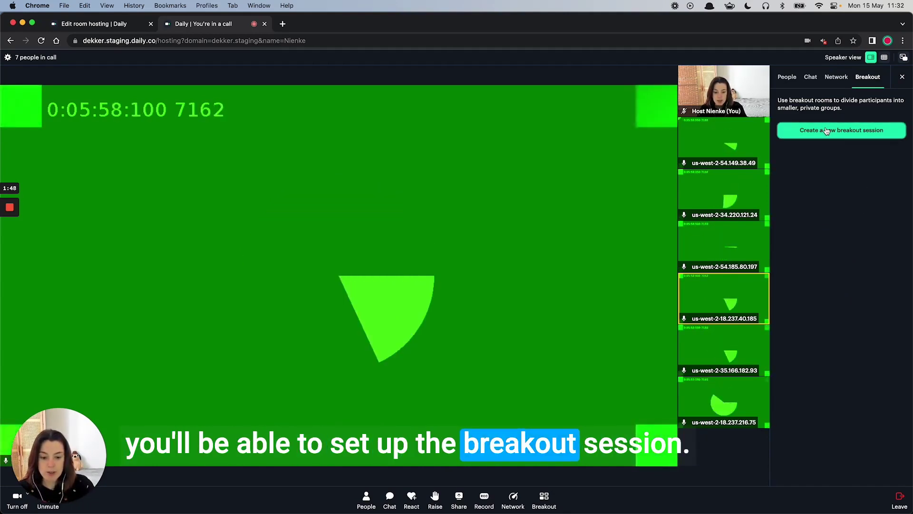
left_click(830, 130)
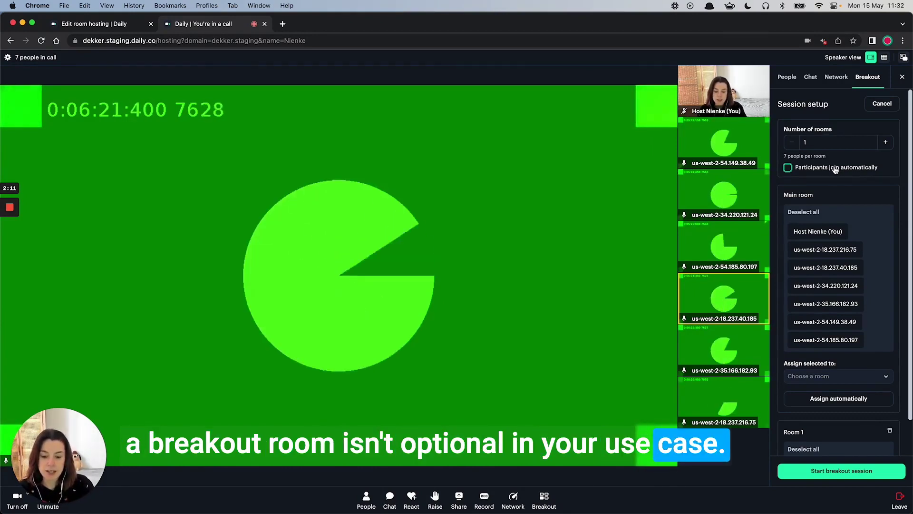
left_click(857, 167)
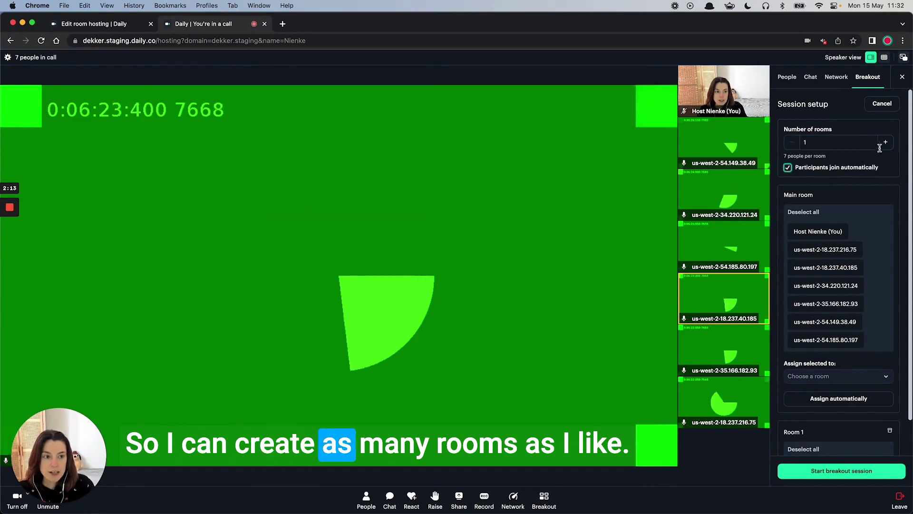
left_click(885, 142)
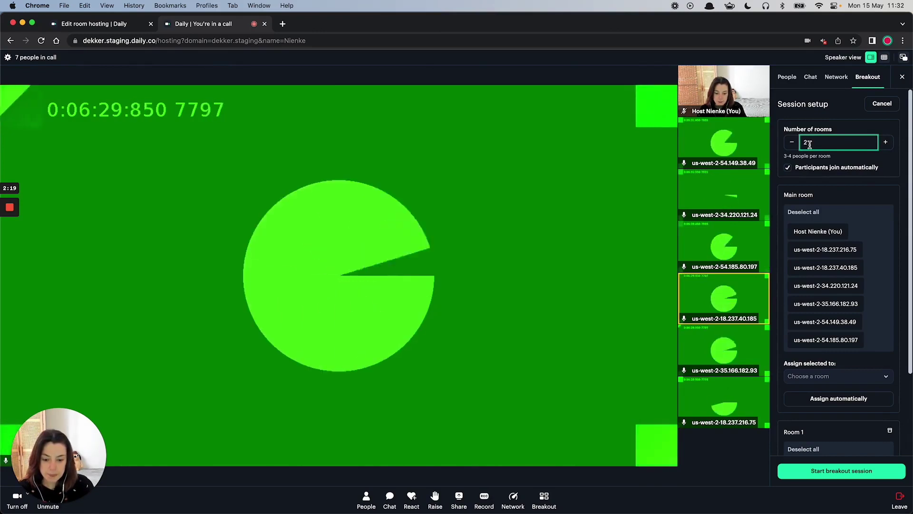
scroll(883, 191, "down", 1)
left_click(830, 315)
left_click(830, 280)
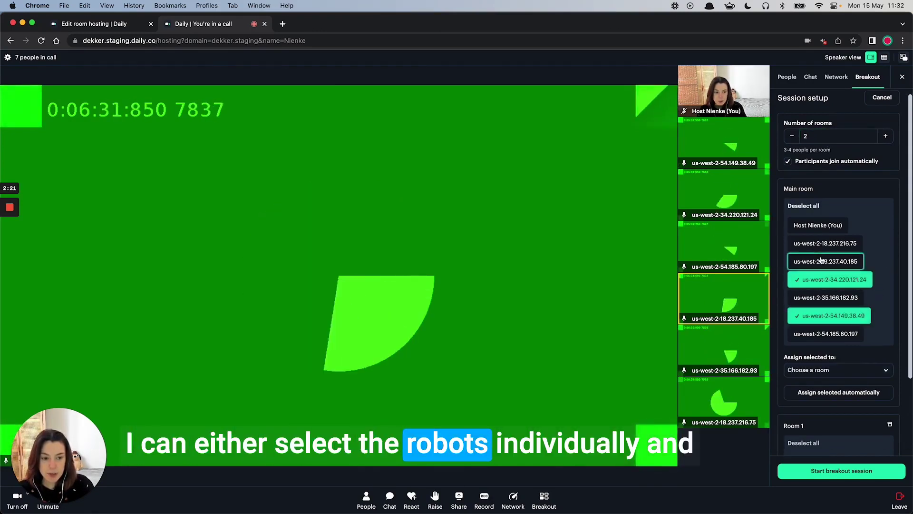
left_click(822, 261)
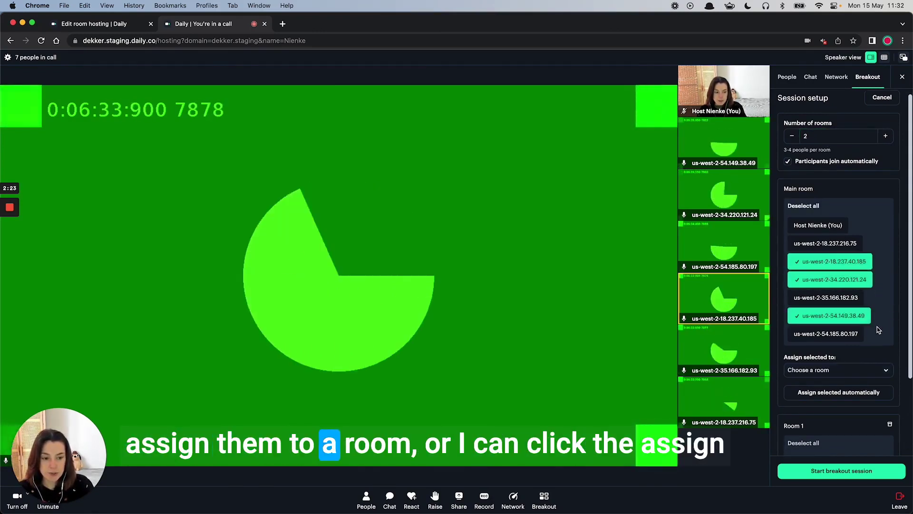
scroll(878, 328, "down", 1)
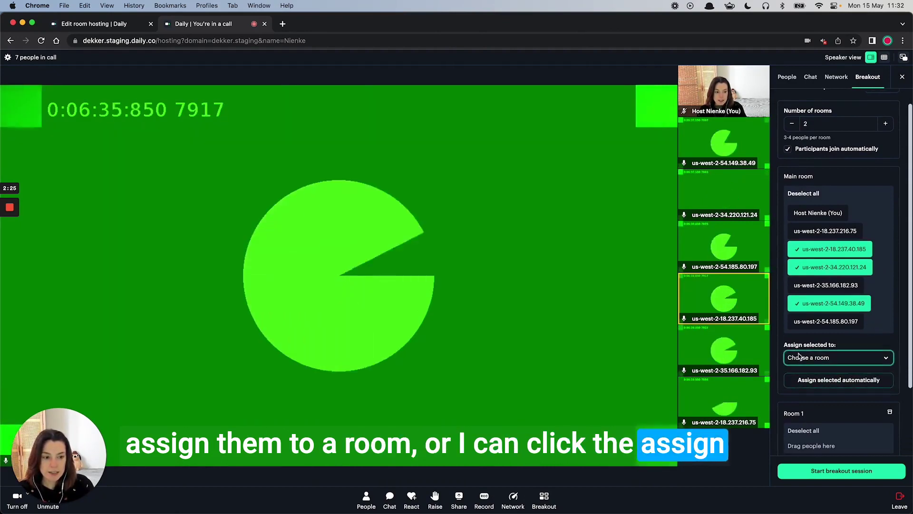
left_click(833, 270)
left_click(838, 251)
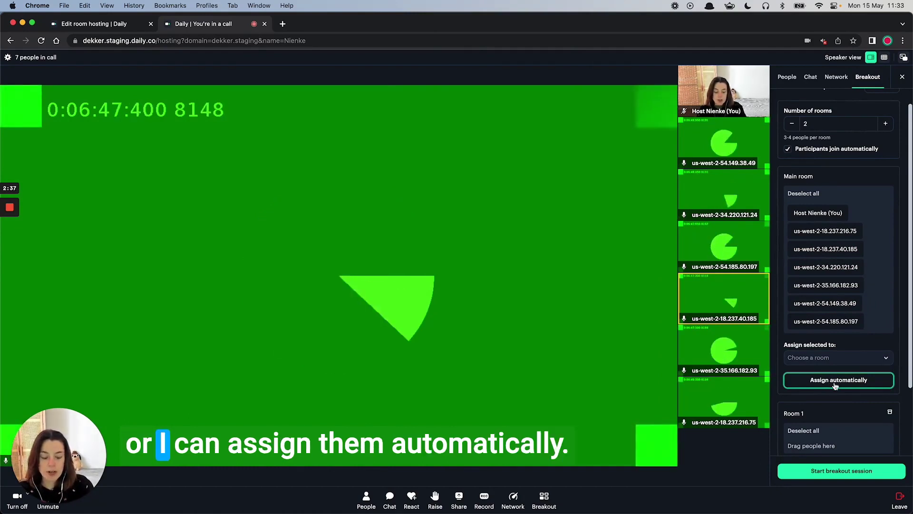
Step: Assign the main room's participants automatically to the two breakout rooms and start the breakout session
scroll(840, 375, "down", 1)
scroll(844, 353, "down", 1)
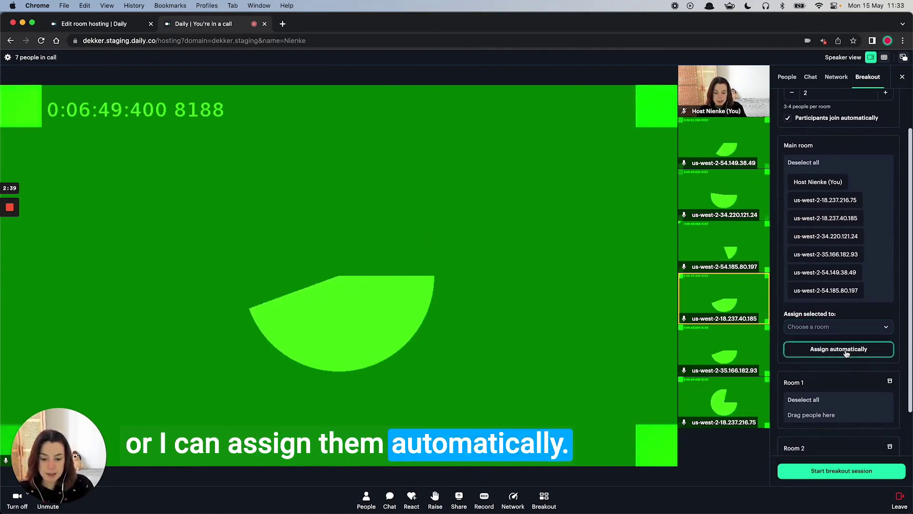
left_click(837, 350)
scroll(846, 353, "down", 3)
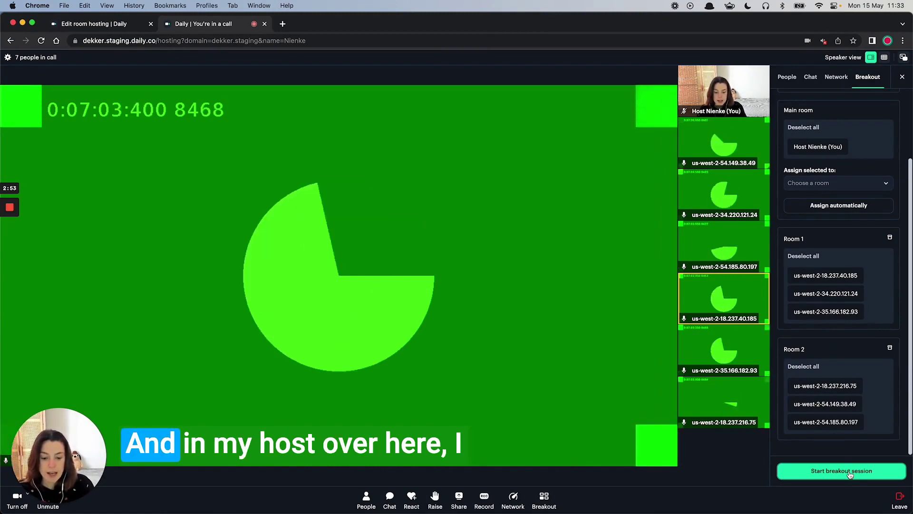
left_click(850, 474)
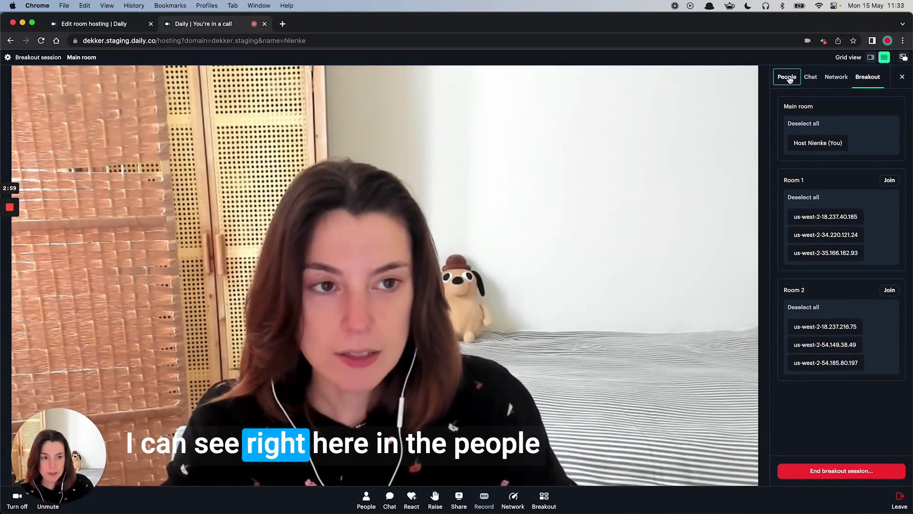
Step: Show the call's participant list grouped by room and join Room 1 as host
left_click(787, 77)
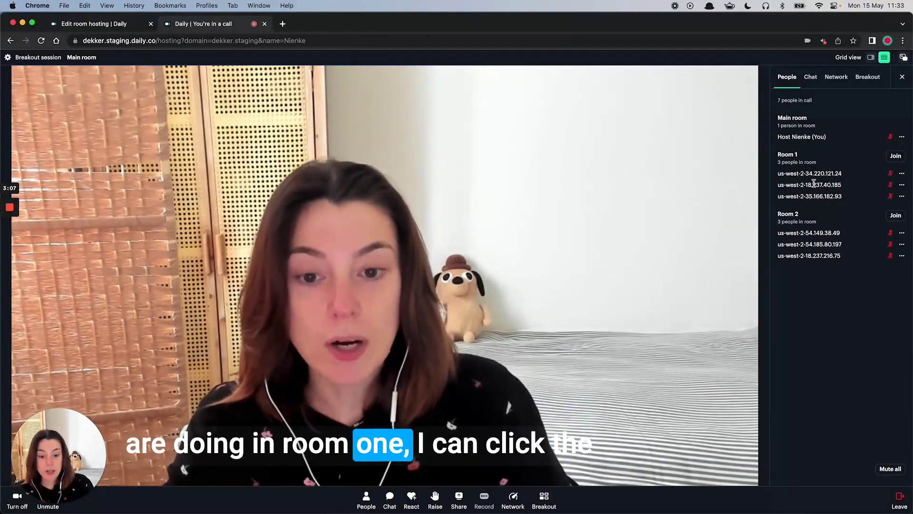
left_click(896, 157)
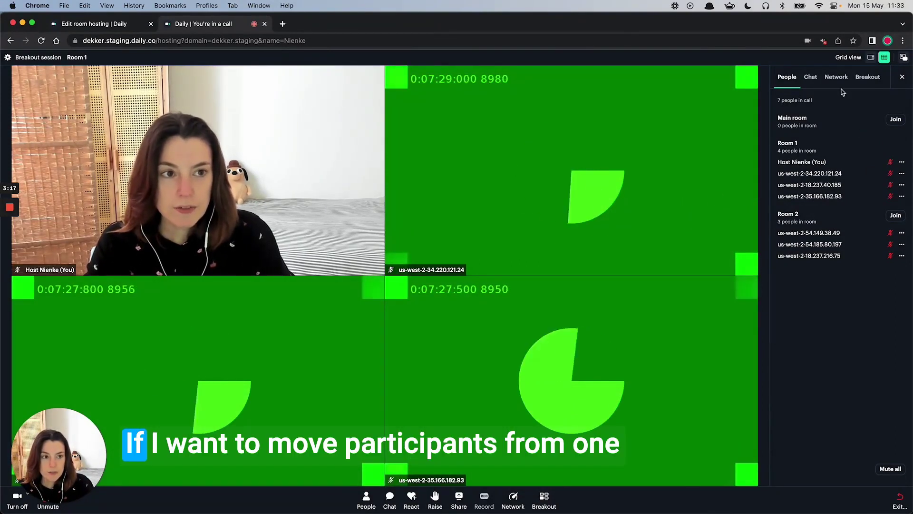
Step: Move all three robot participants from Room 1 to Room 2, leaving the host in place, and apply the changes
left_click(867, 77)
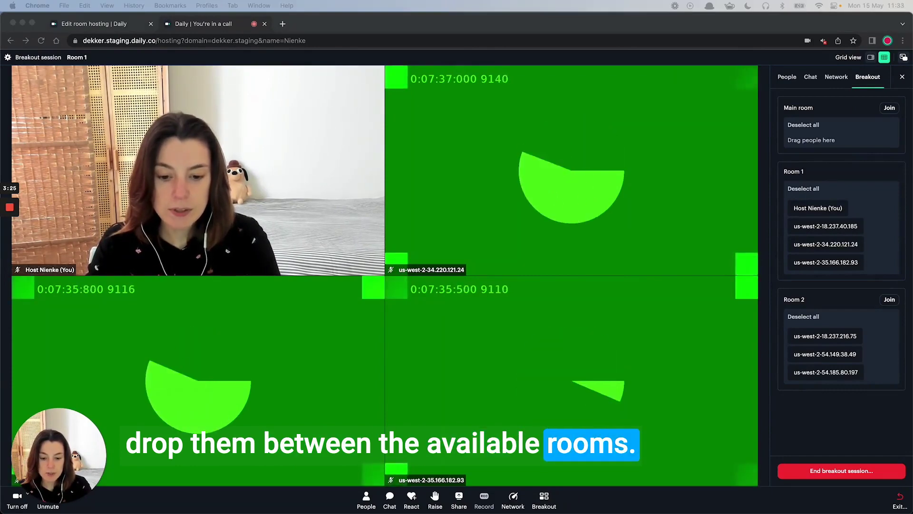
left_click(834, 226)
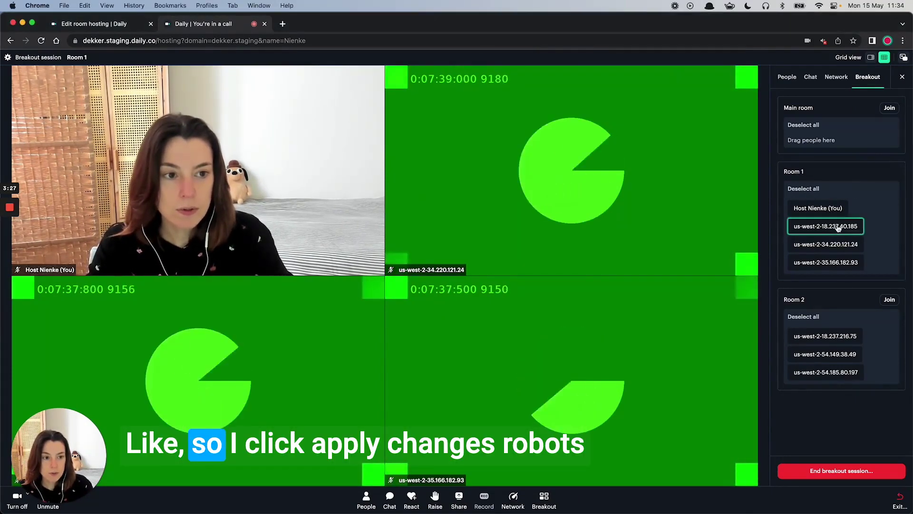
left_click_drag(834, 226, 856, 327)
left_click_drag(832, 231, 856, 333)
left_click(856, 434)
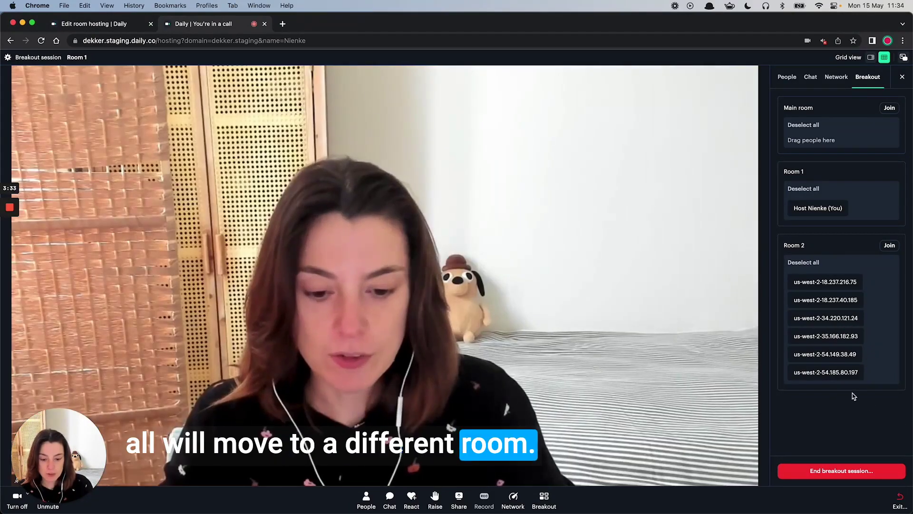
left_click(832, 377)
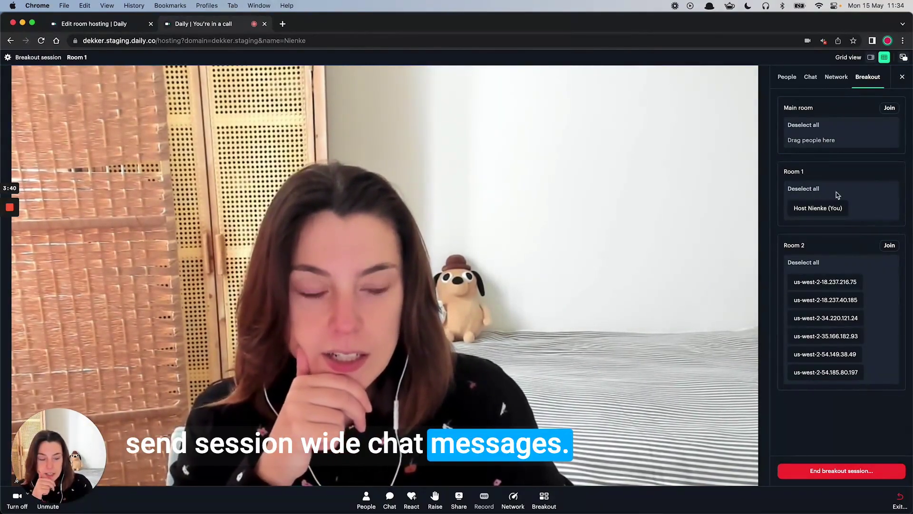
Step: Join the main room and send the chat message "Hi robots!" to all rooms
left_click(889, 109)
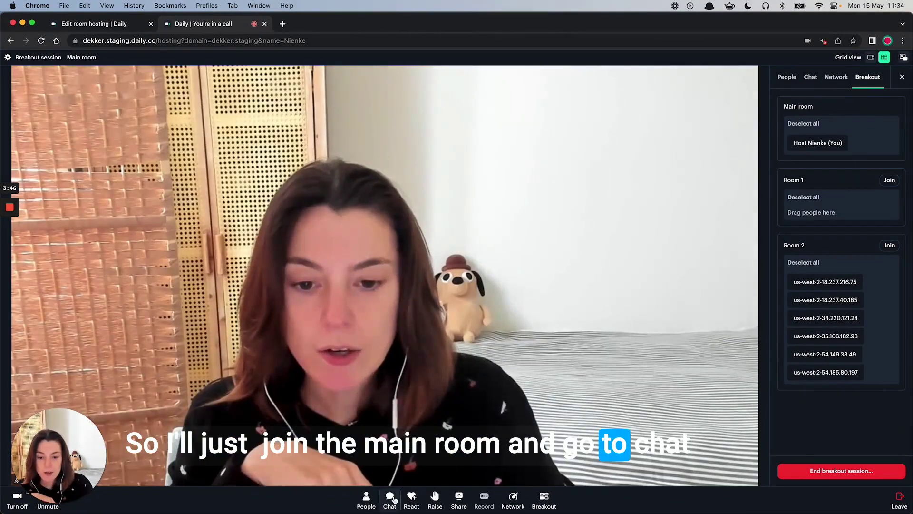
left_click(391, 499)
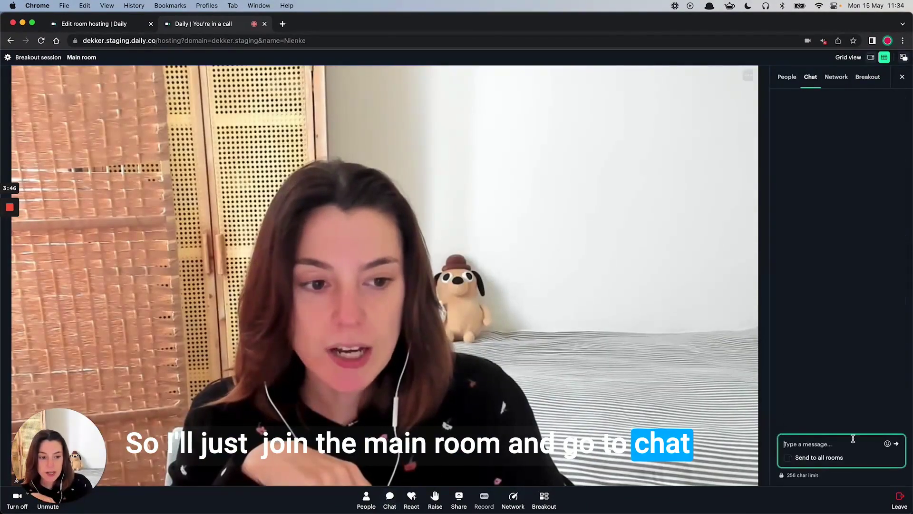
left_click(817, 459)
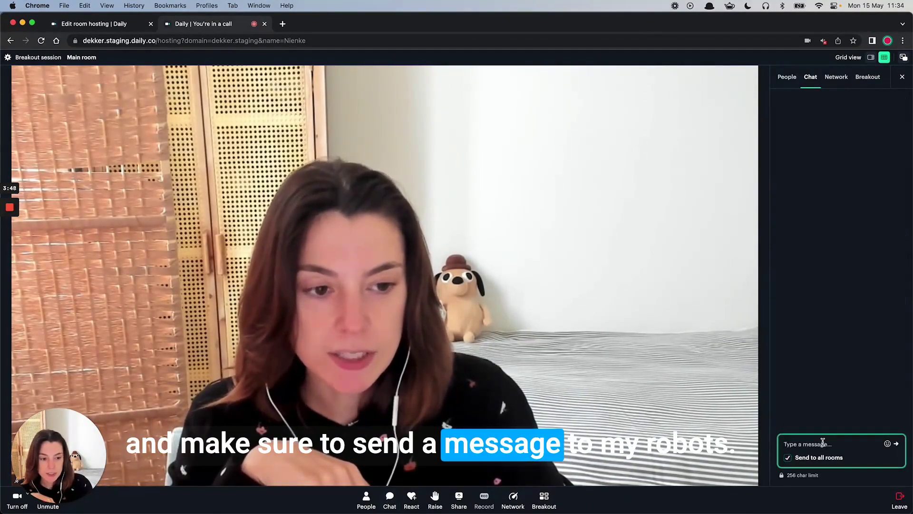
type("Hi ")
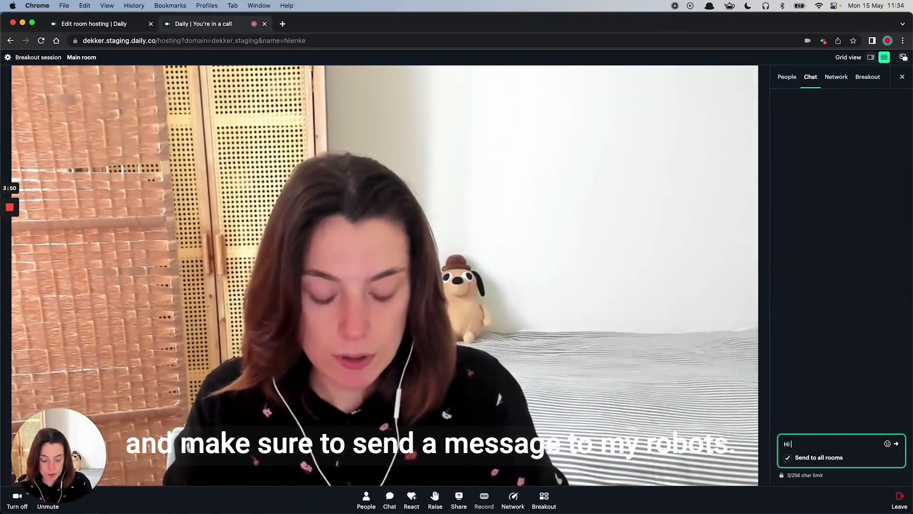
type("robots!")
key("Return")
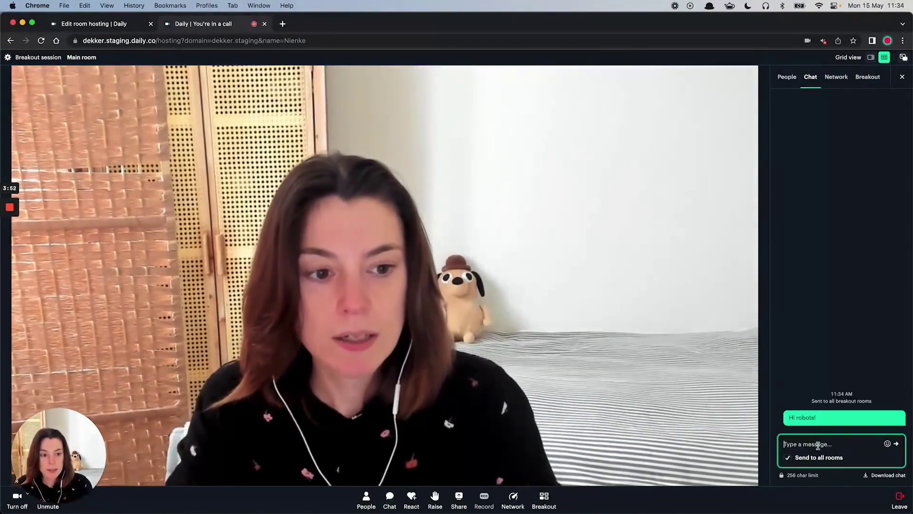
Step: Join Room 2 as host and look in its chat for the message sent to all rooms
left_click(868, 77)
left_click(890, 246)
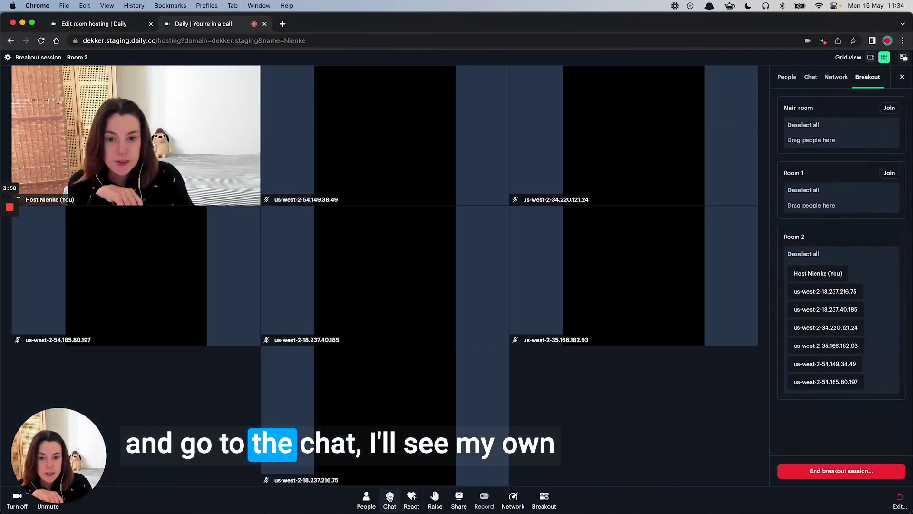
left_click(811, 77)
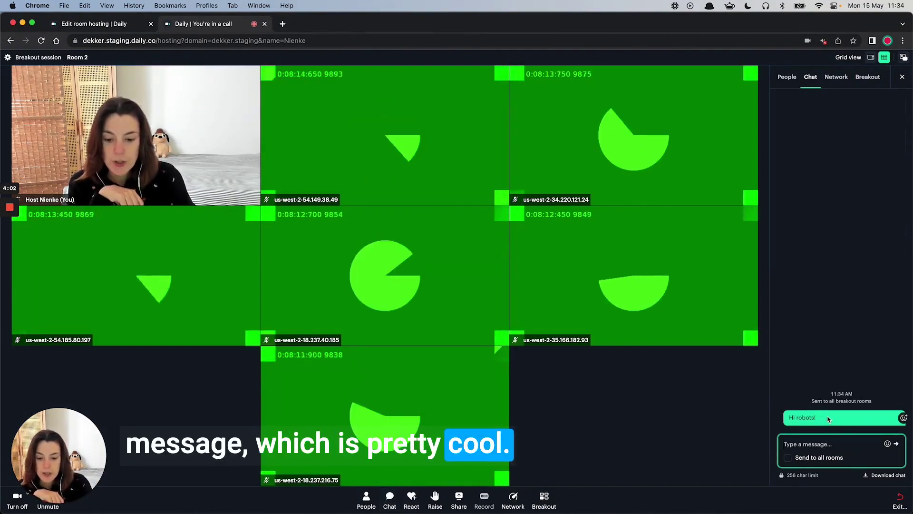
Step: End the breakout session immediately, sending all participants back to the main room
left_click(870, 78)
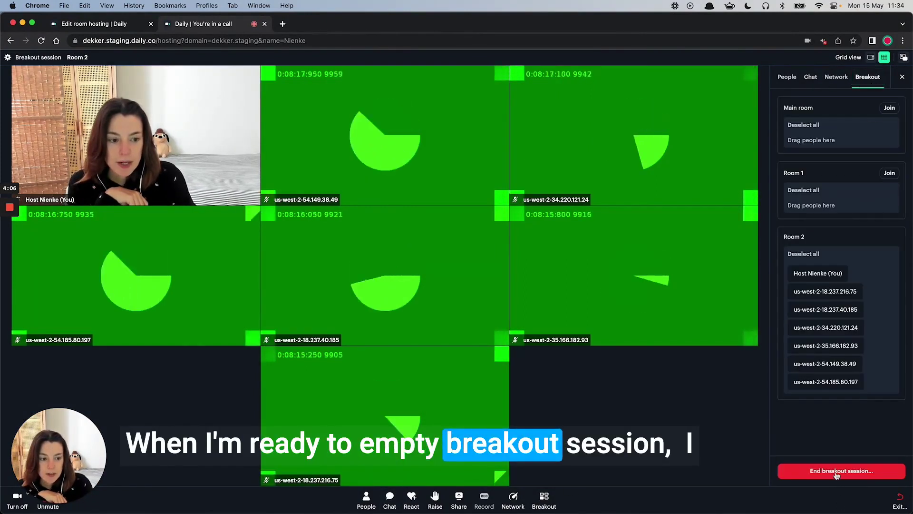
left_click(862, 471)
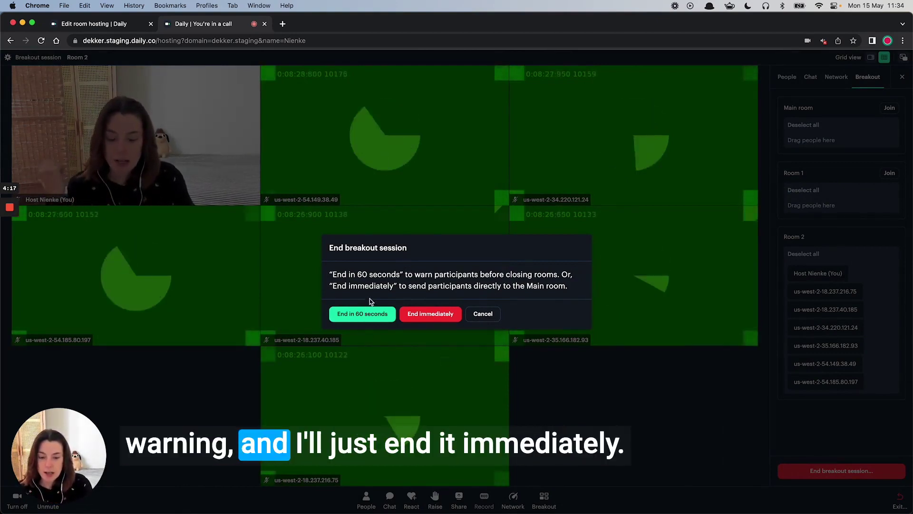
left_click(432, 314)
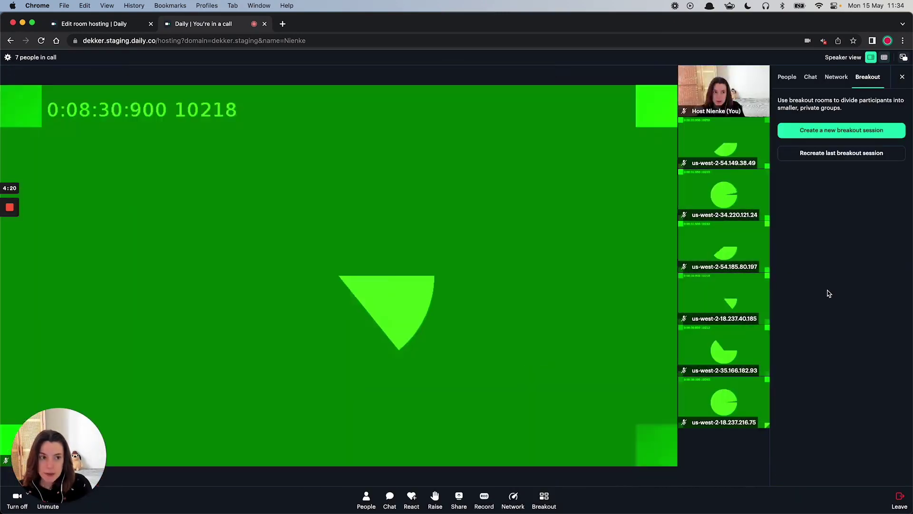